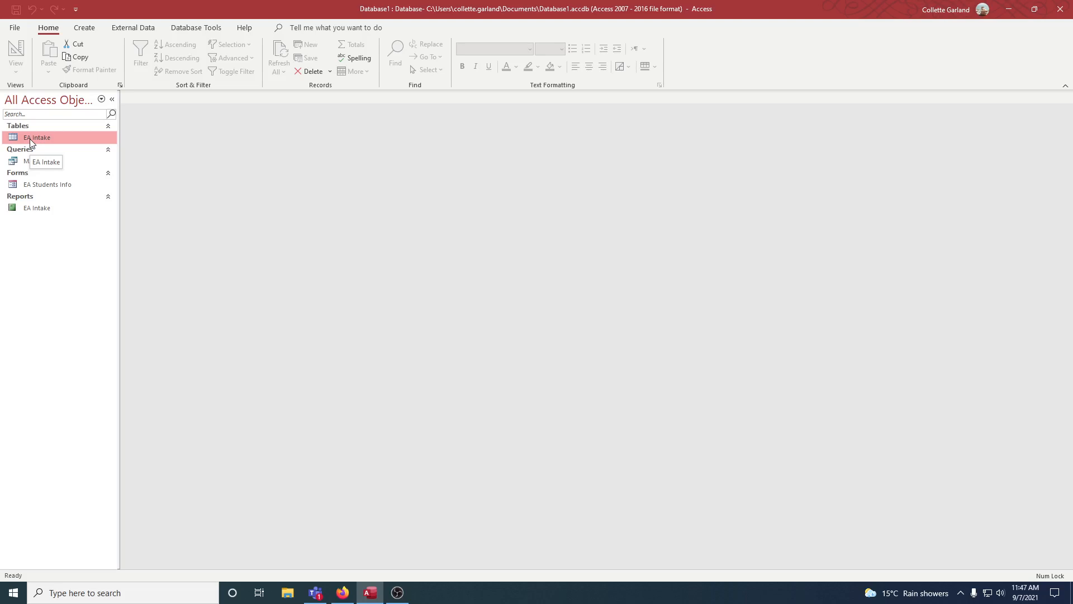
Open the EA Intake table and rename the Field1 column as Date Started.
double_click(29, 139)
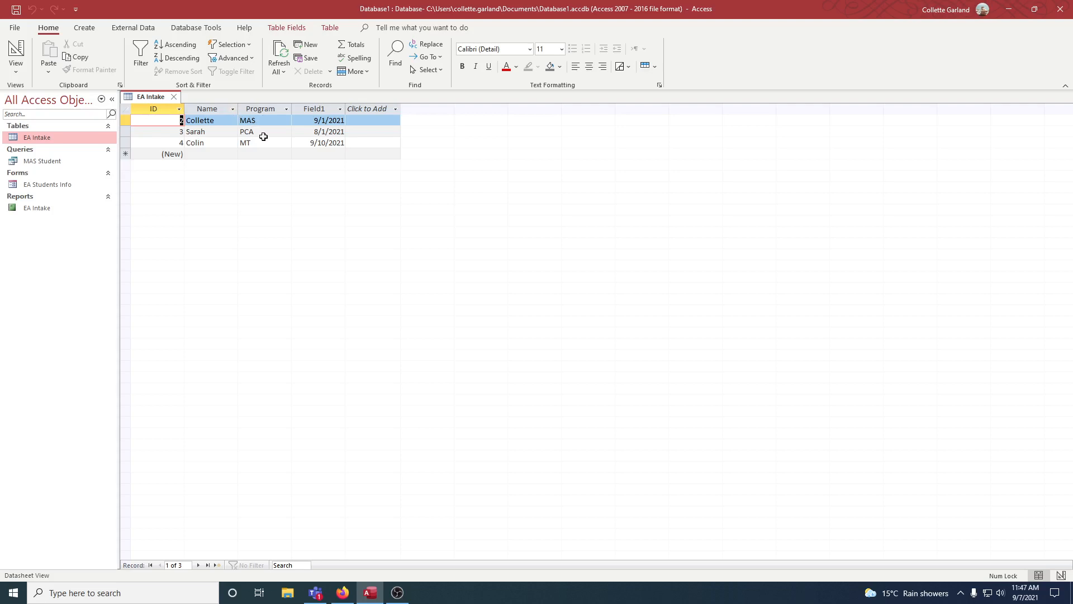
click(319, 108)
right_click(320, 110)
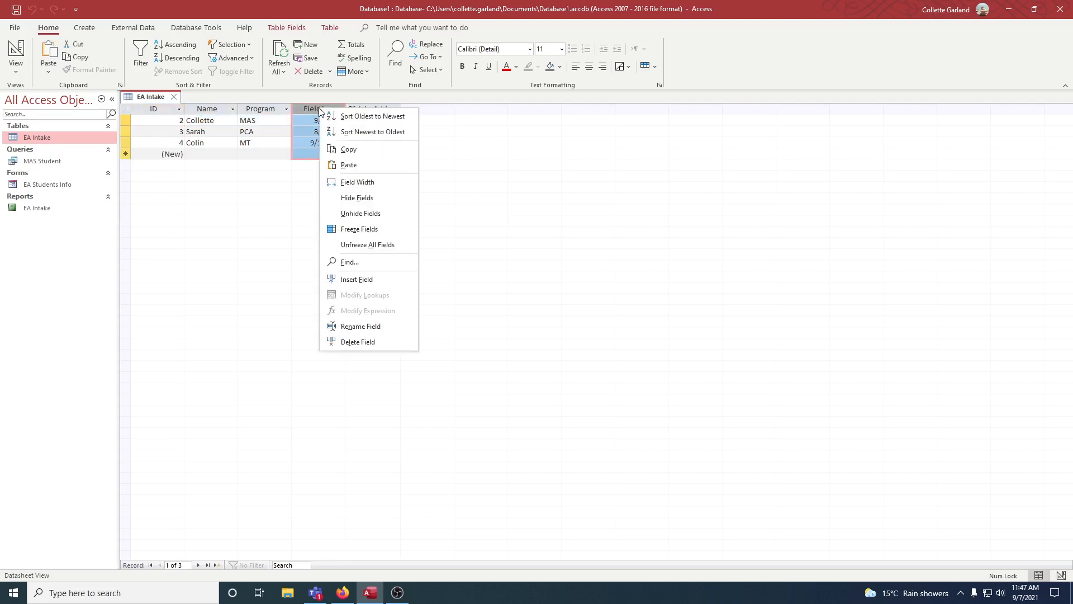
click(353, 327)
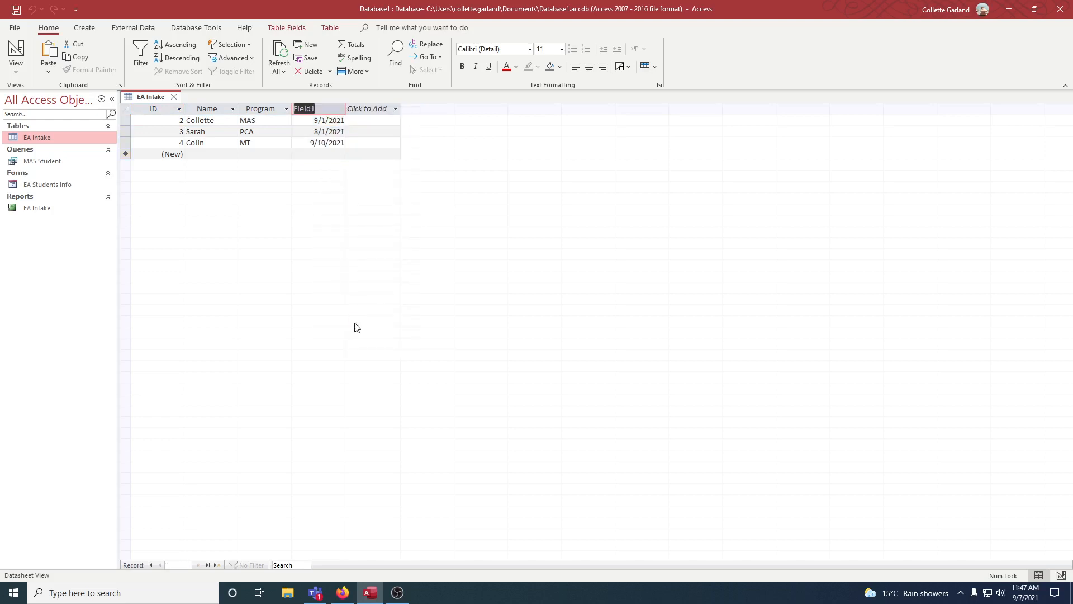
text(Date Started)
key(Return)
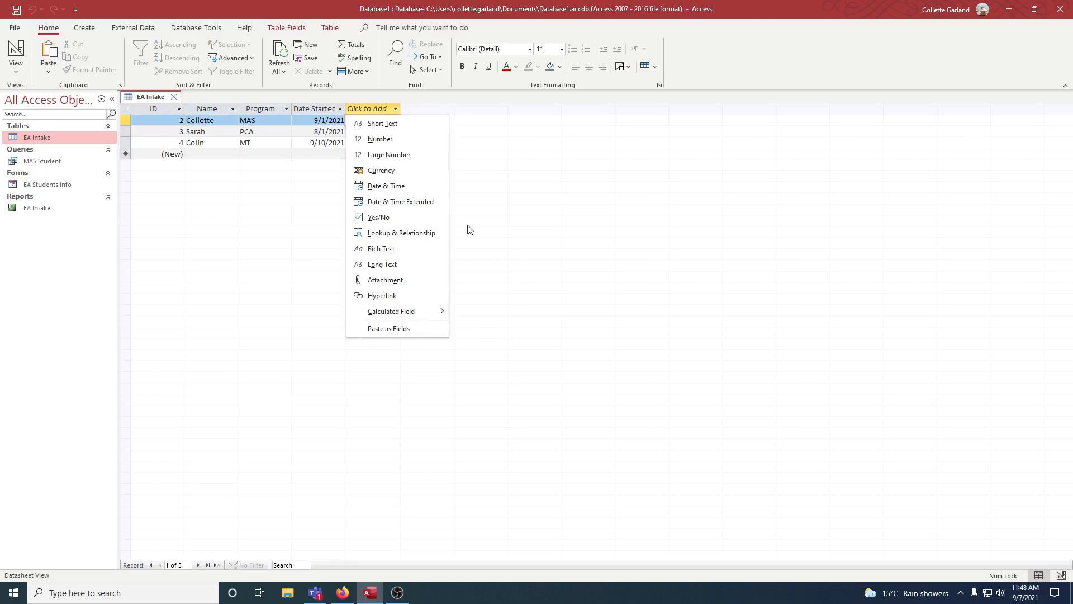
click(330, 124)
click(330, 128)
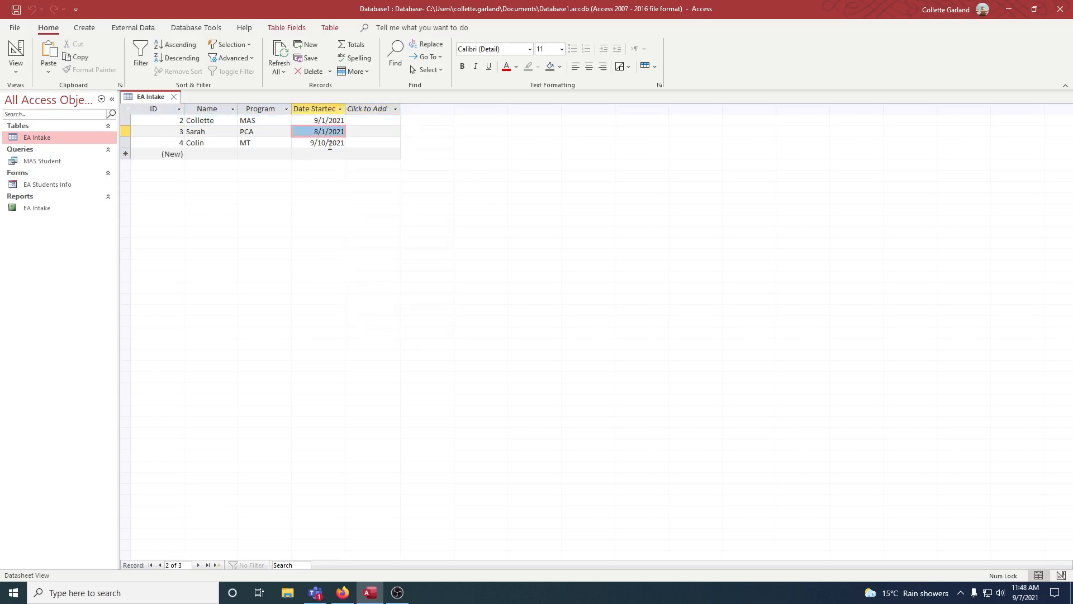
click(329, 145)
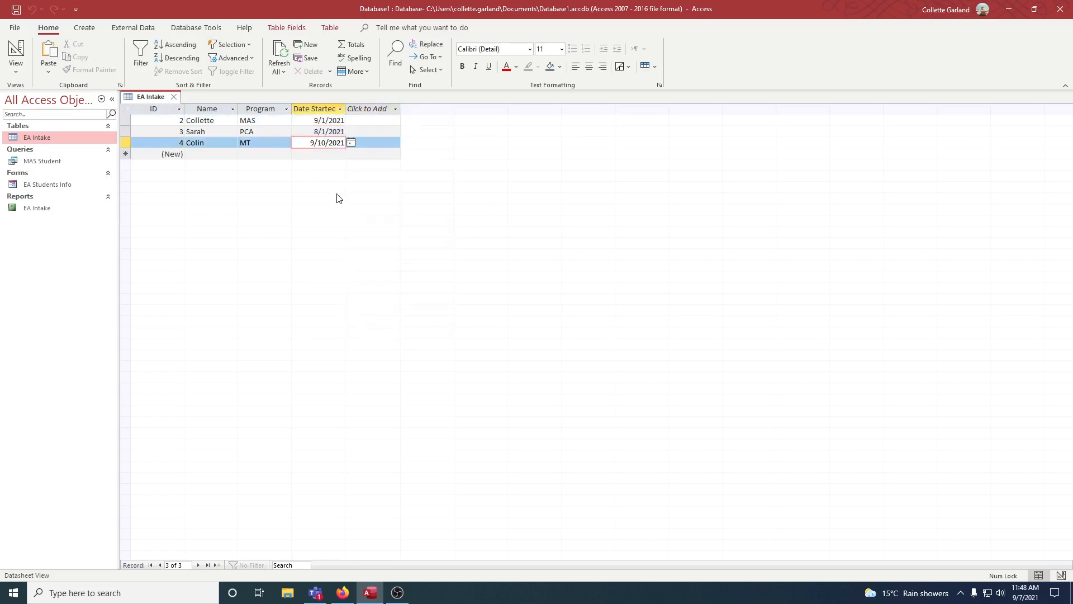
Open the MAS Student query, inspect its Program criterion in Design View, run it and return to Design View.
double_click(45, 162)
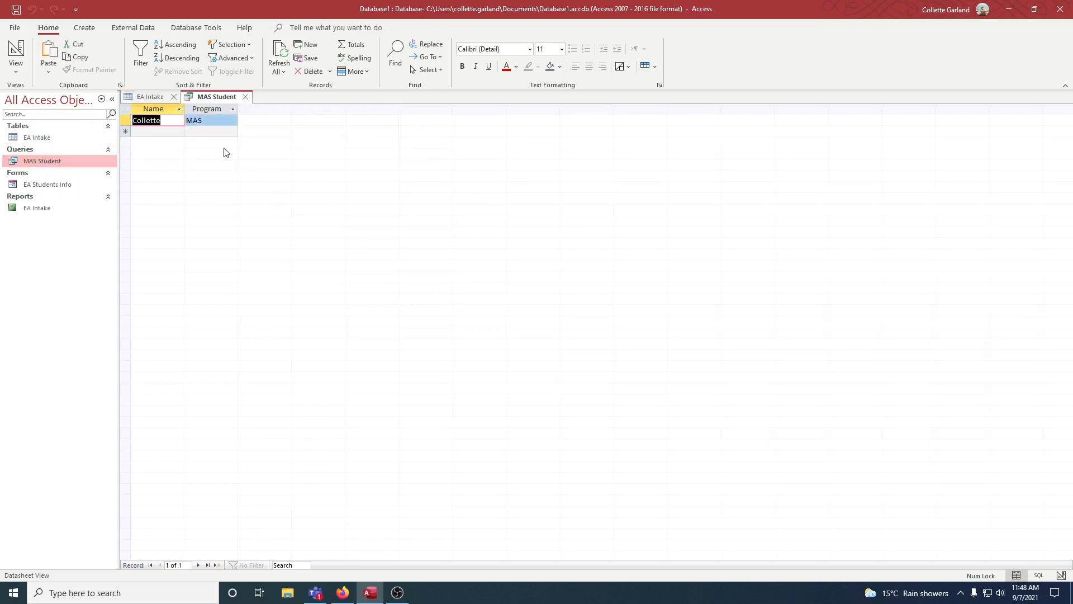
click(19, 66)
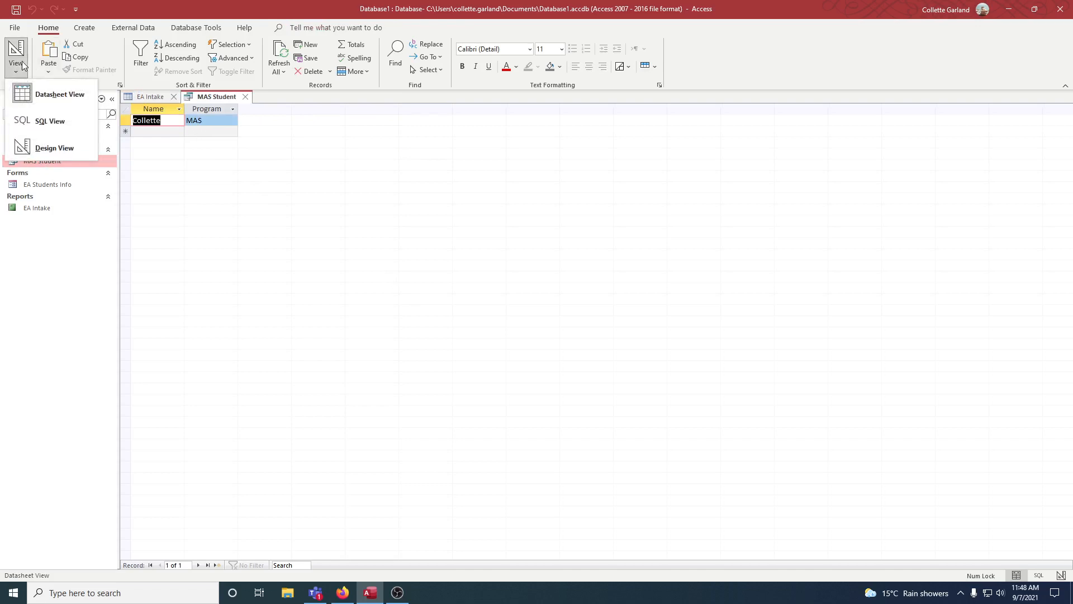
click(48, 146)
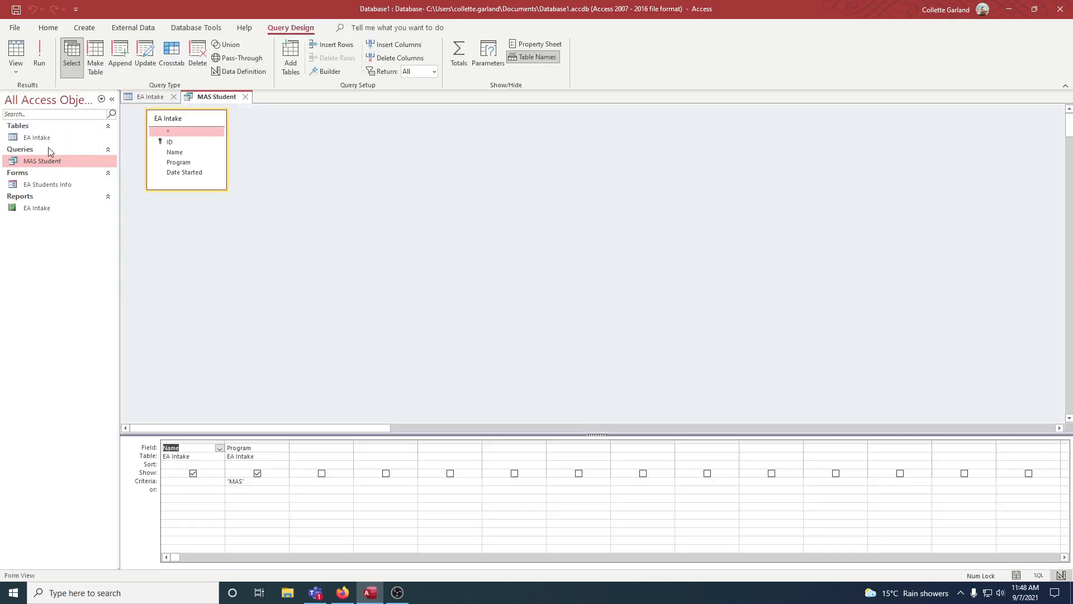
click(250, 482)
click(39, 55)
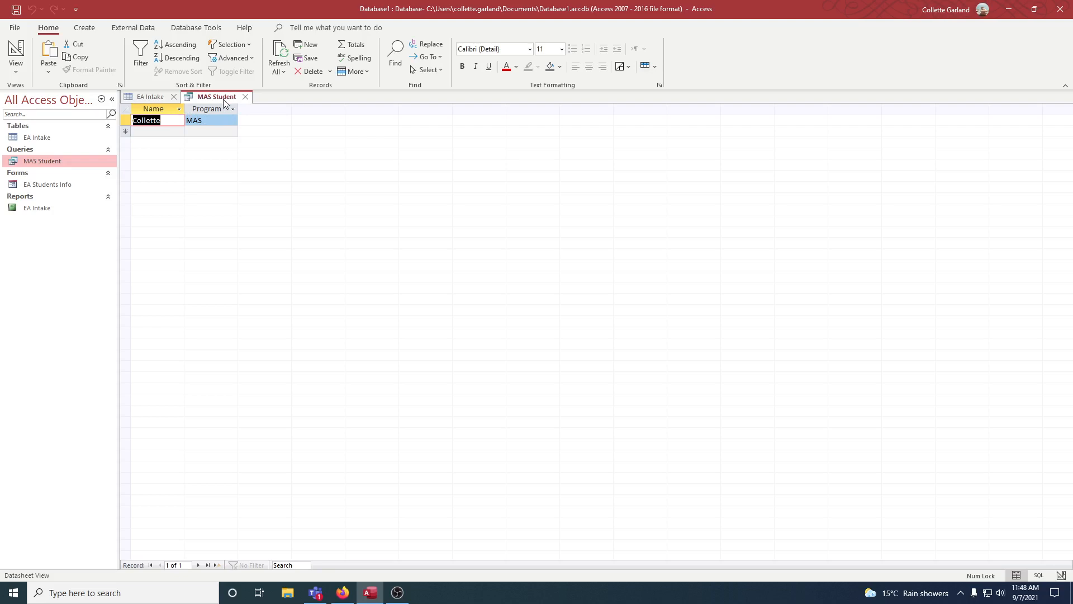
click(25, 56)
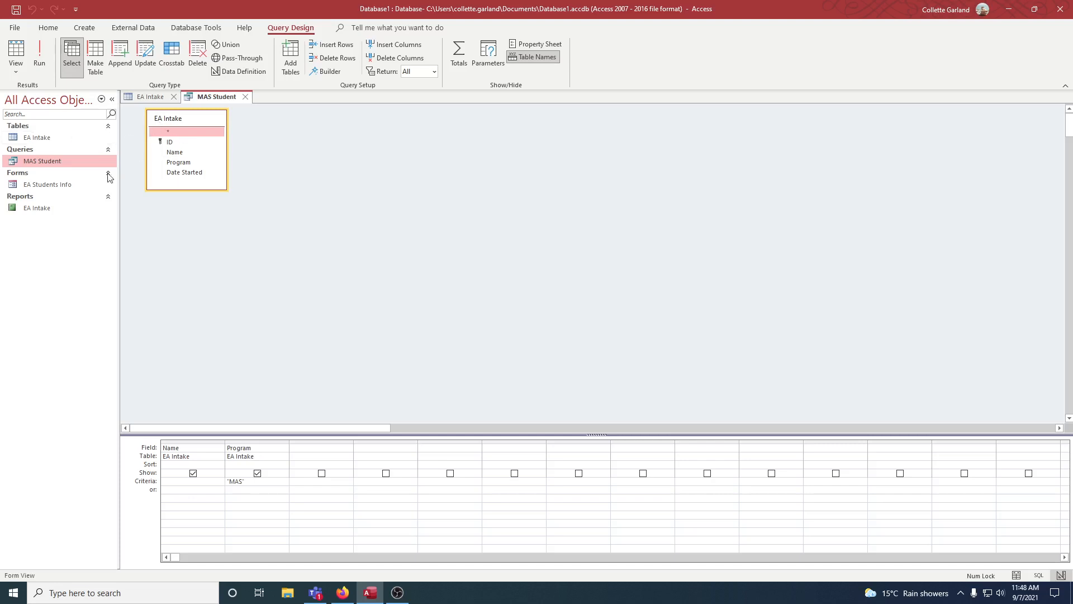
Open the EA Students Info form, compare it with the EA Intake table and page forward to the third record.
double_click(55, 185)
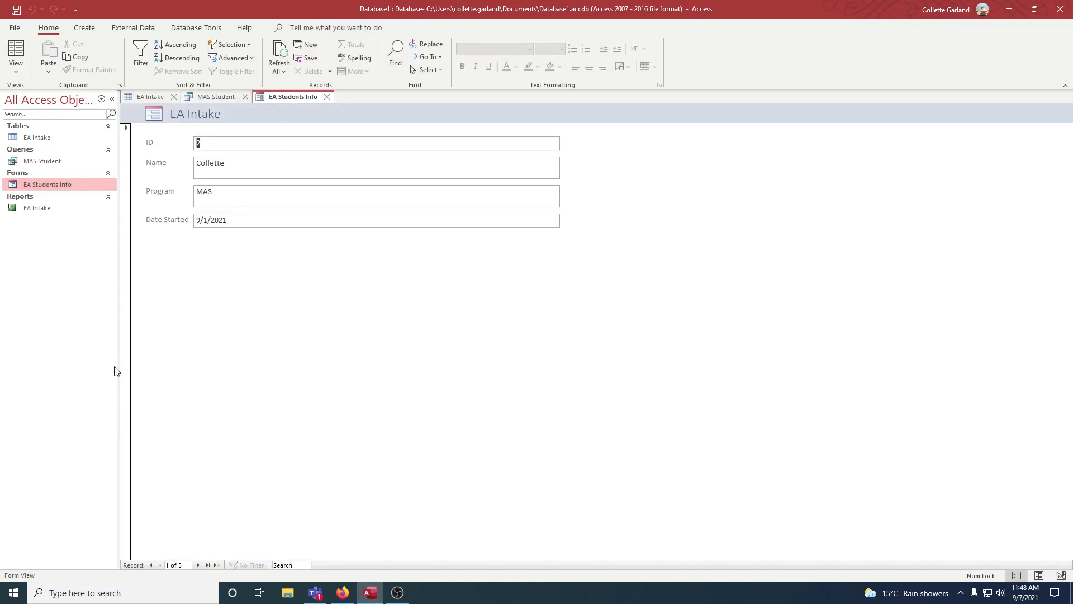
click(151, 97)
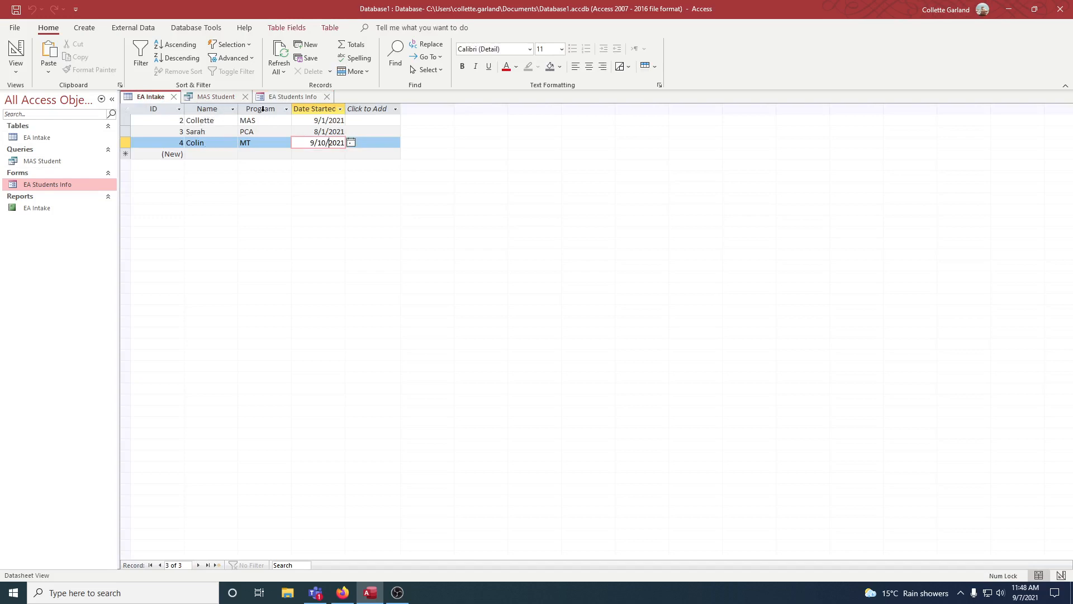
click(284, 96)
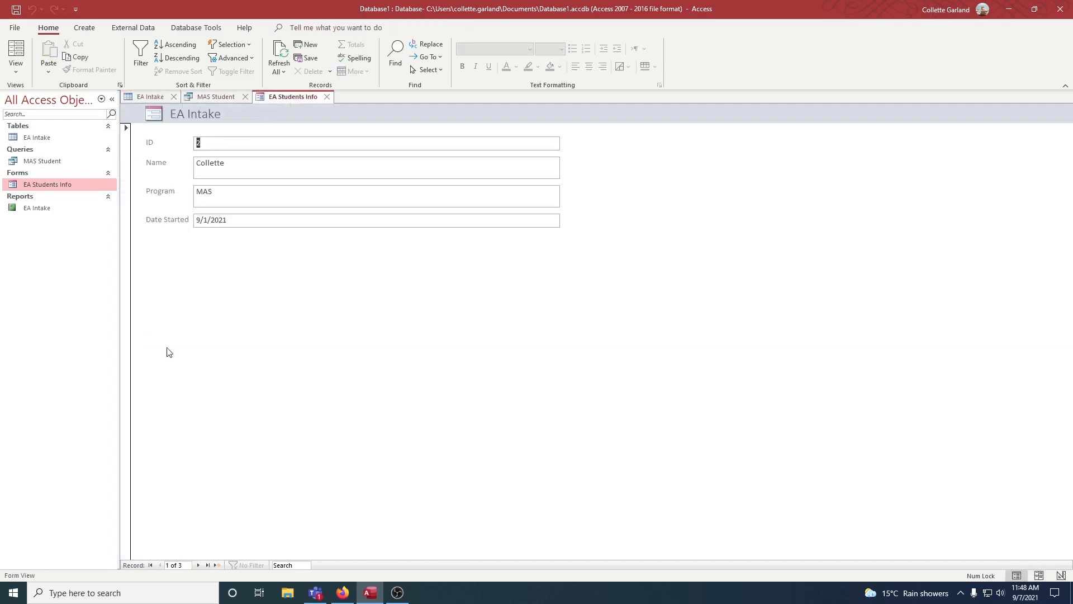
click(199, 565)
click(199, 565)
Open the EA Intake report and compare its rows with the individual records in the EA Students Info form.
double_click(39, 208)
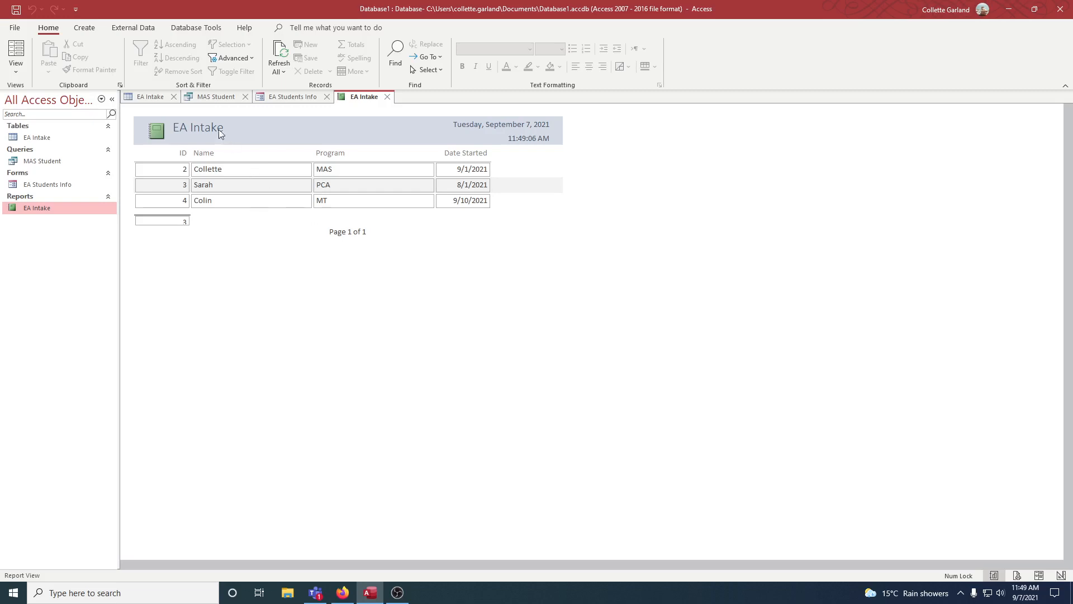
click(305, 96)
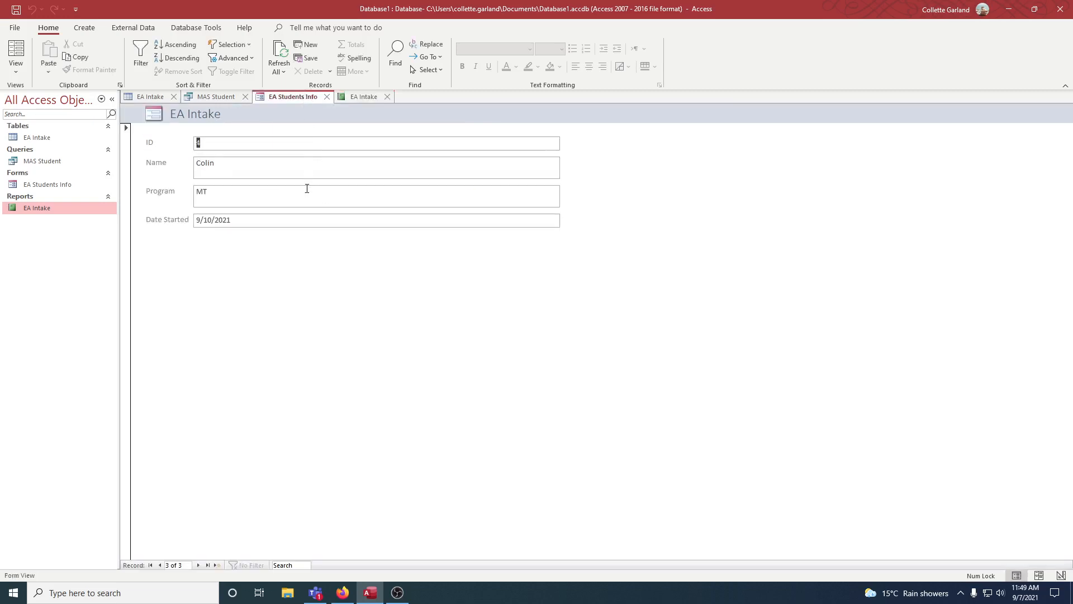
click(161, 565)
click(161, 566)
click(364, 97)
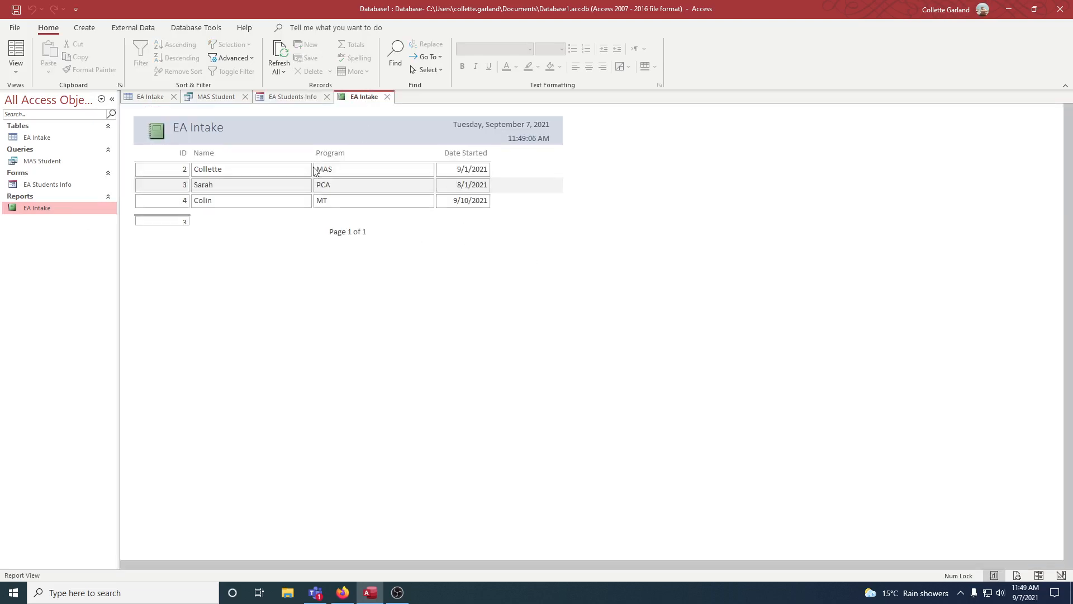
Add a record to the EA Intake table with the student's name, Program CYC and Date Started 9/24/2021.
click(159, 98)
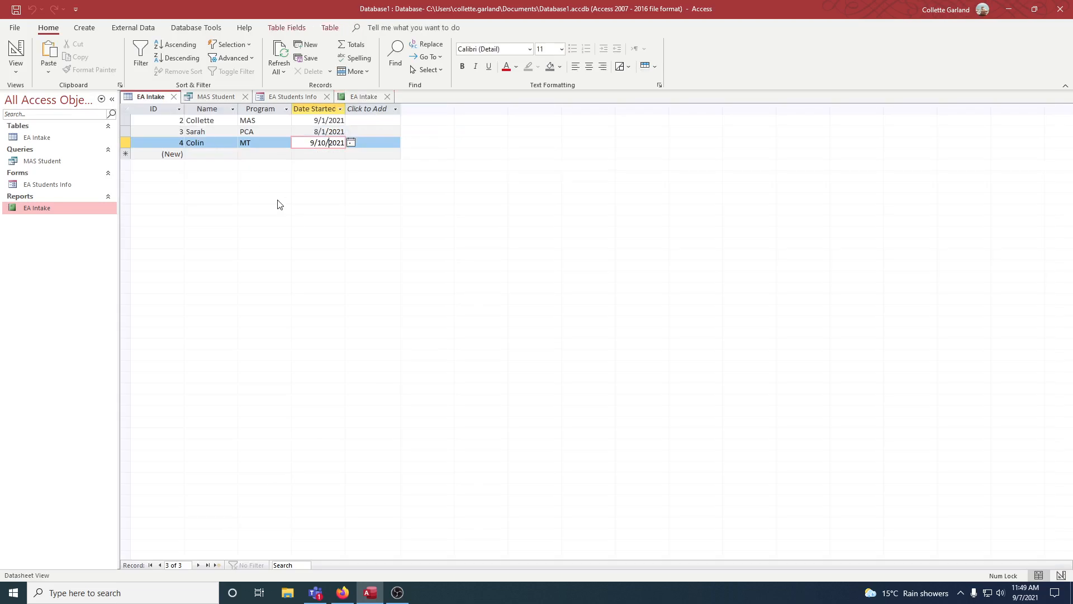
click(212, 153)
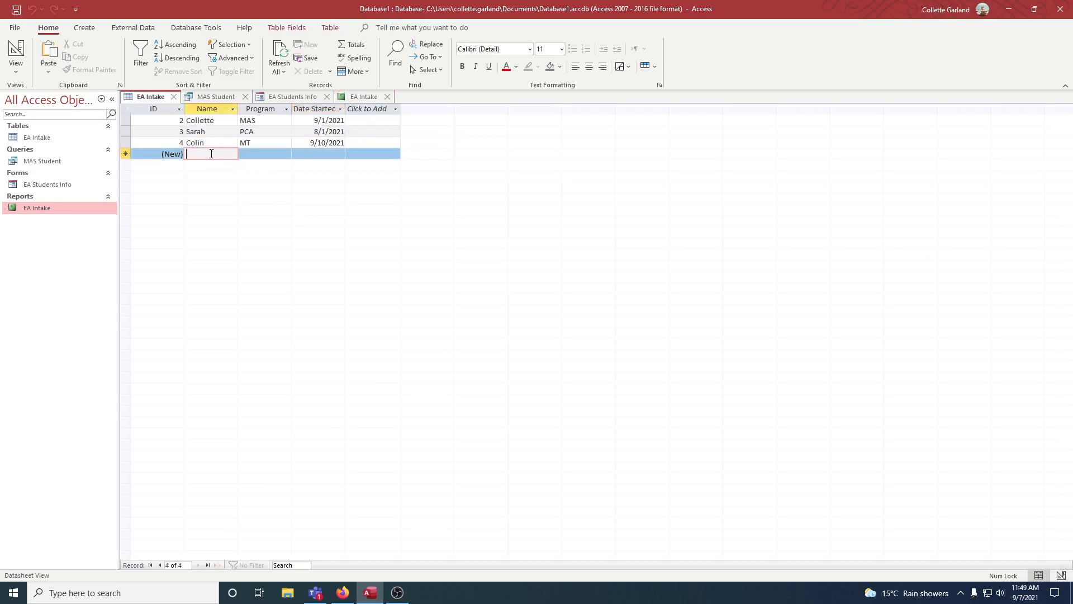
text(Brenda)
click(262, 153)
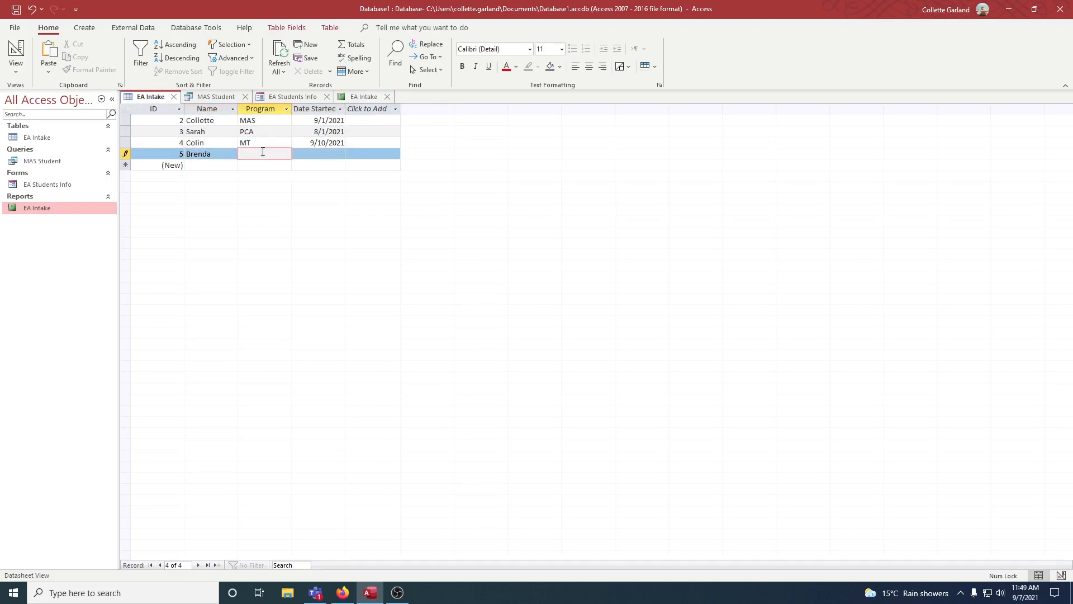
text(CYC)
key(Tab)
click(351, 154)
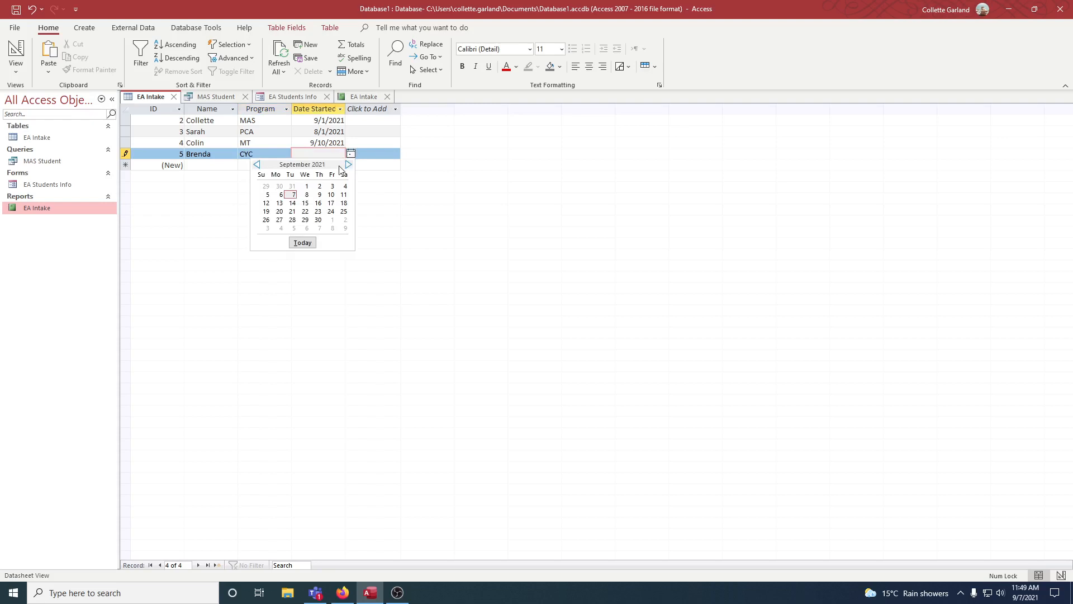
click(330, 211)
click(322, 165)
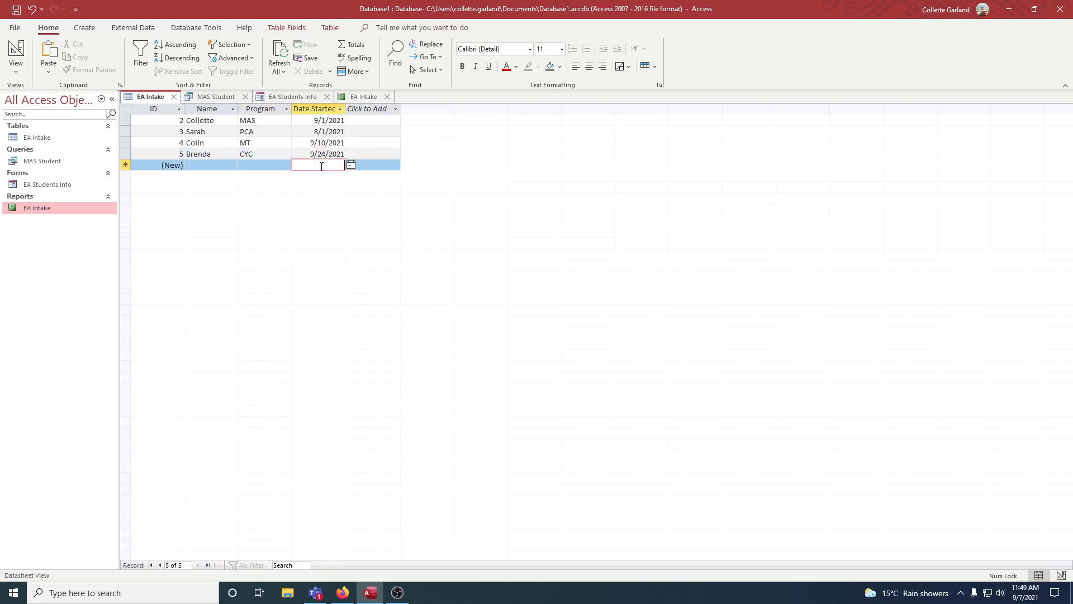
Look for the added student in the EA Students Info form and return to the EA Intake table.
click(284, 98)
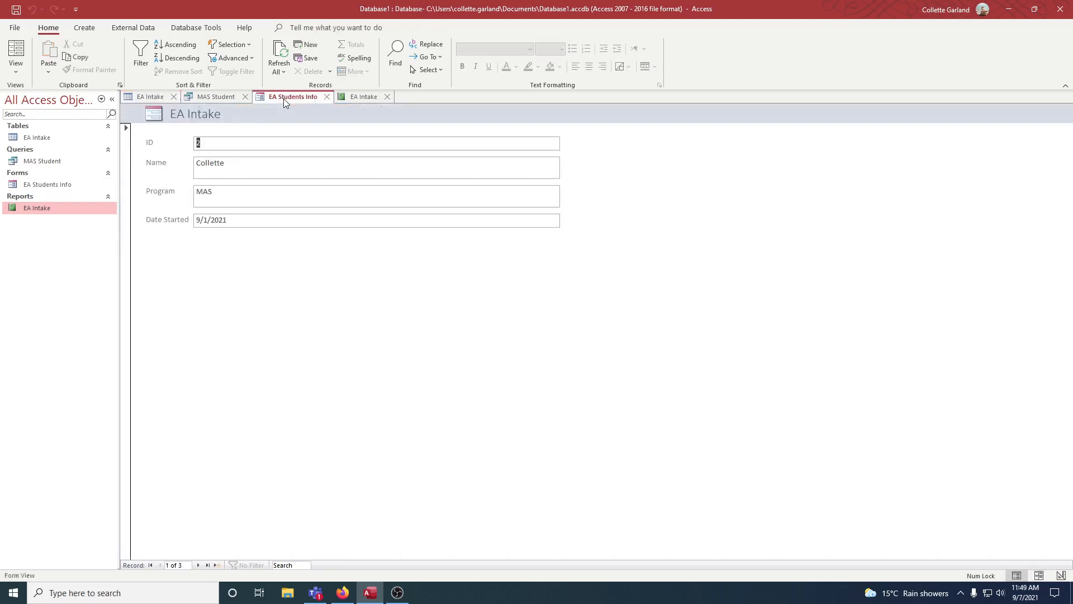
click(199, 566)
click(149, 96)
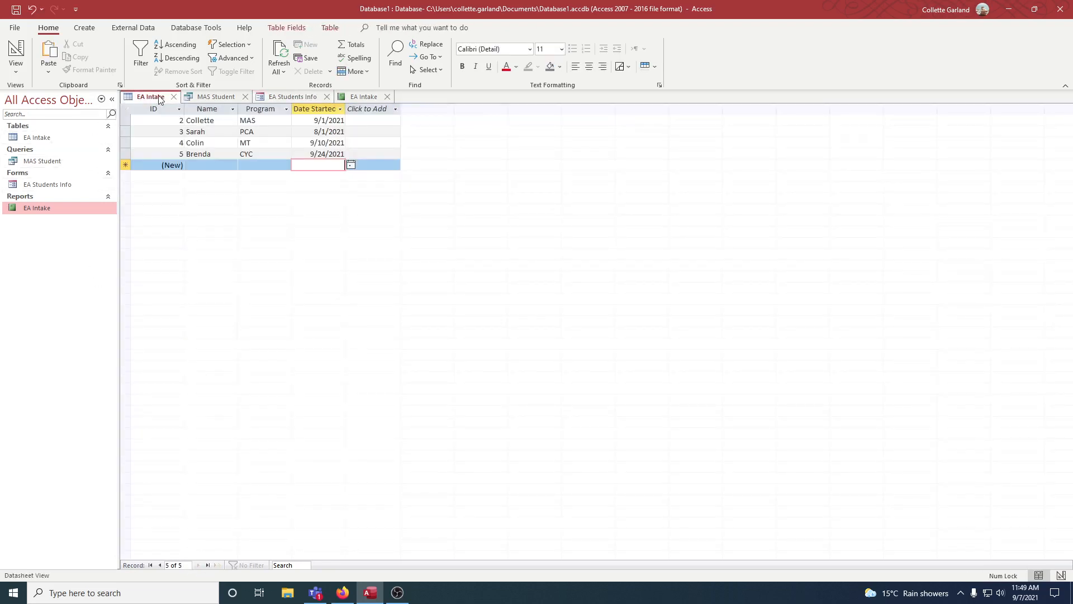
right_click(159, 100)
click(169, 102)
Page back and forth through all records of the open EA Students Info form to check for the CYC student.
click(297, 97)
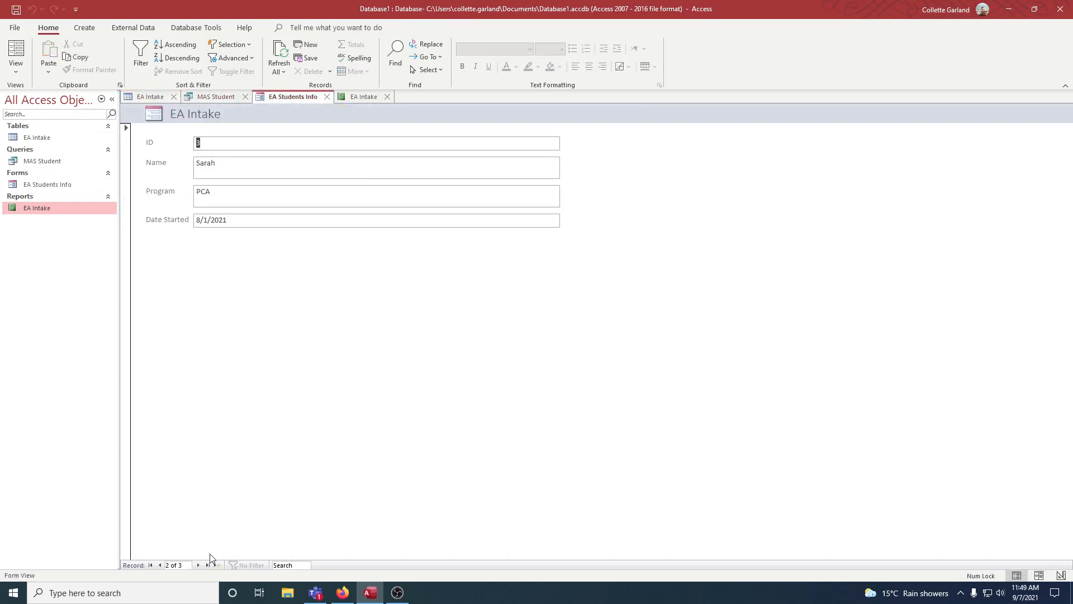
click(198, 565)
click(198, 565)
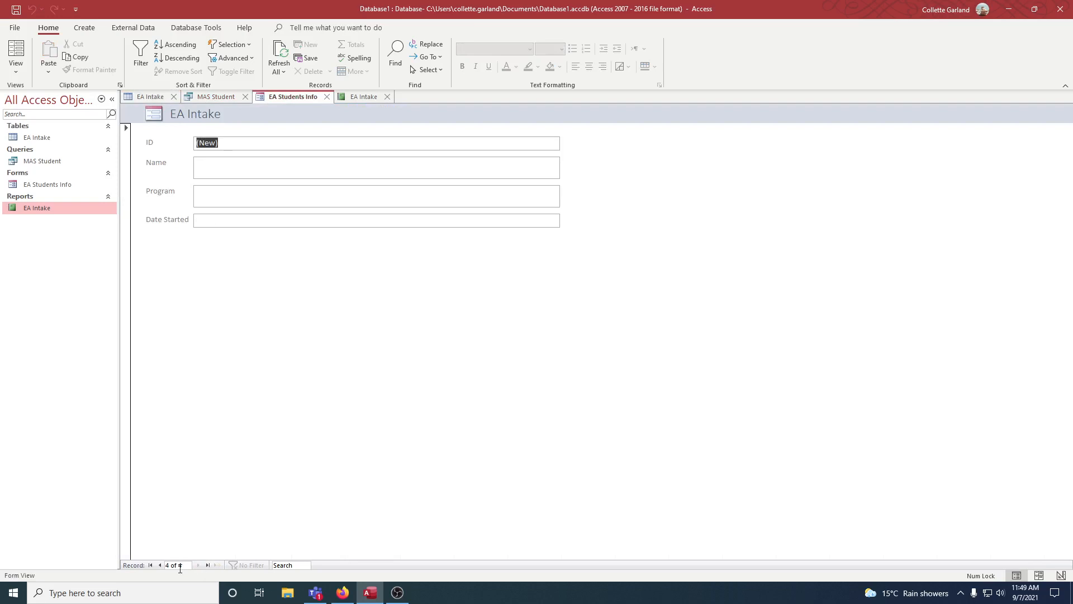
click(160, 566)
click(159, 565)
click(160, 565)
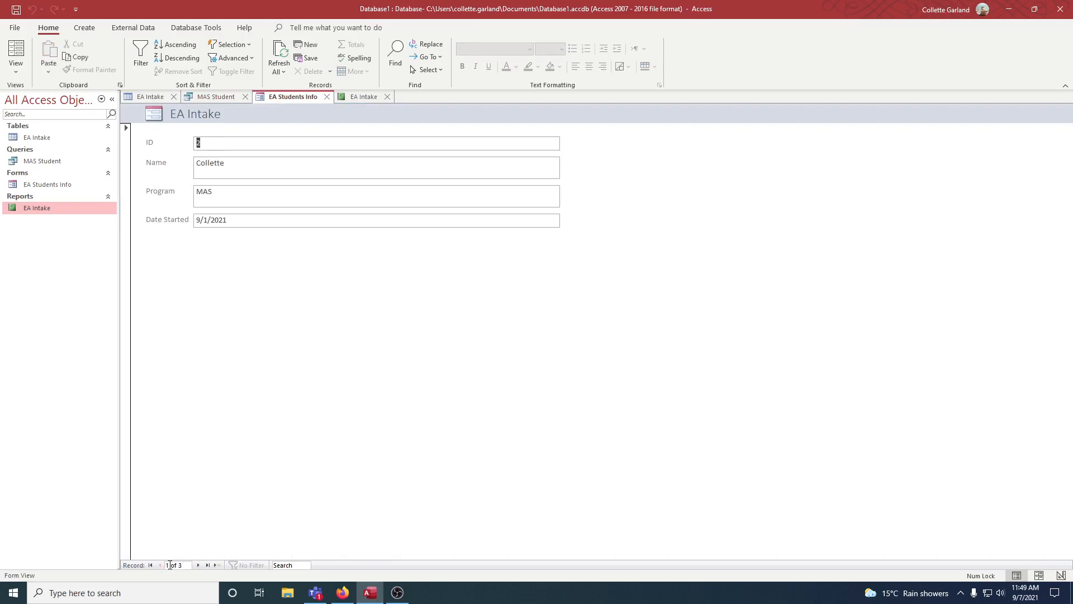
click(198, 565)
click(198, 565)
click(197, 565)
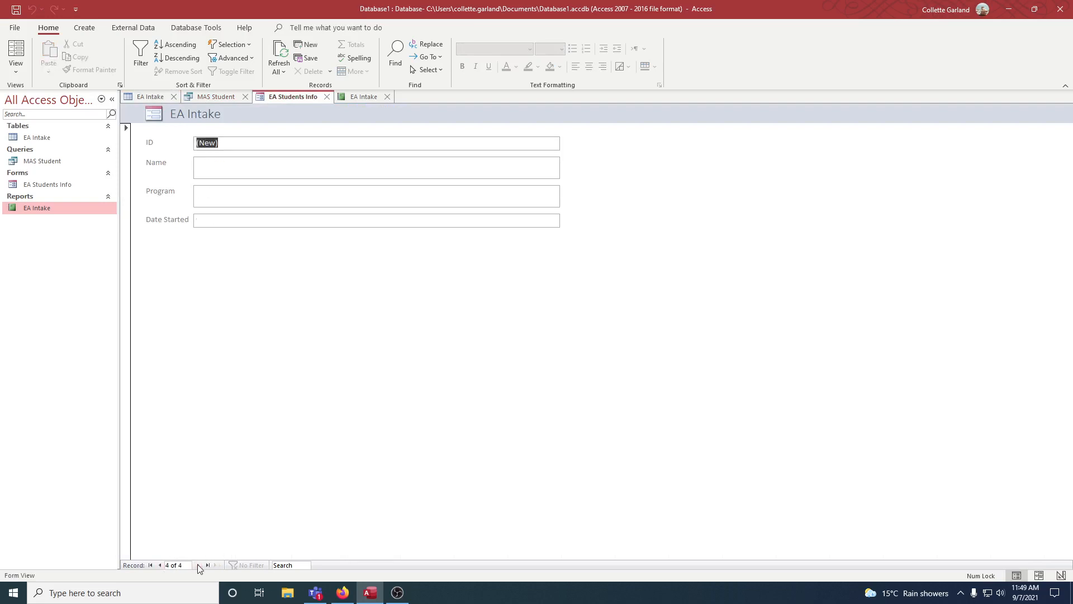
click(160, 565)
Close the form and the report, then reopen the EA Students Info form and advance to its fourth record.
click(327, 97)
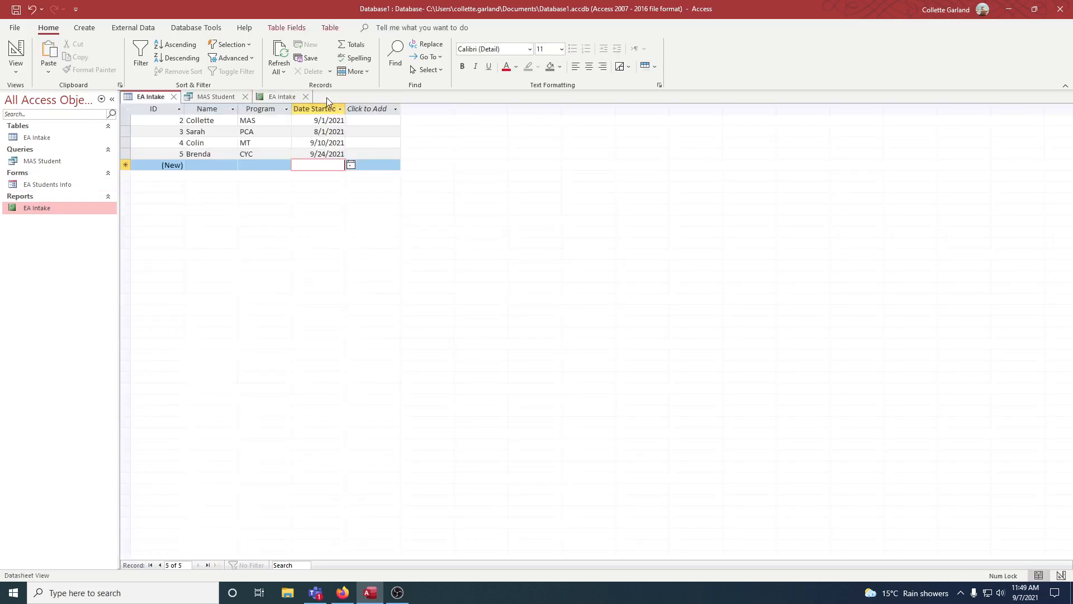
click(307, 96)
double_click(45, 186)
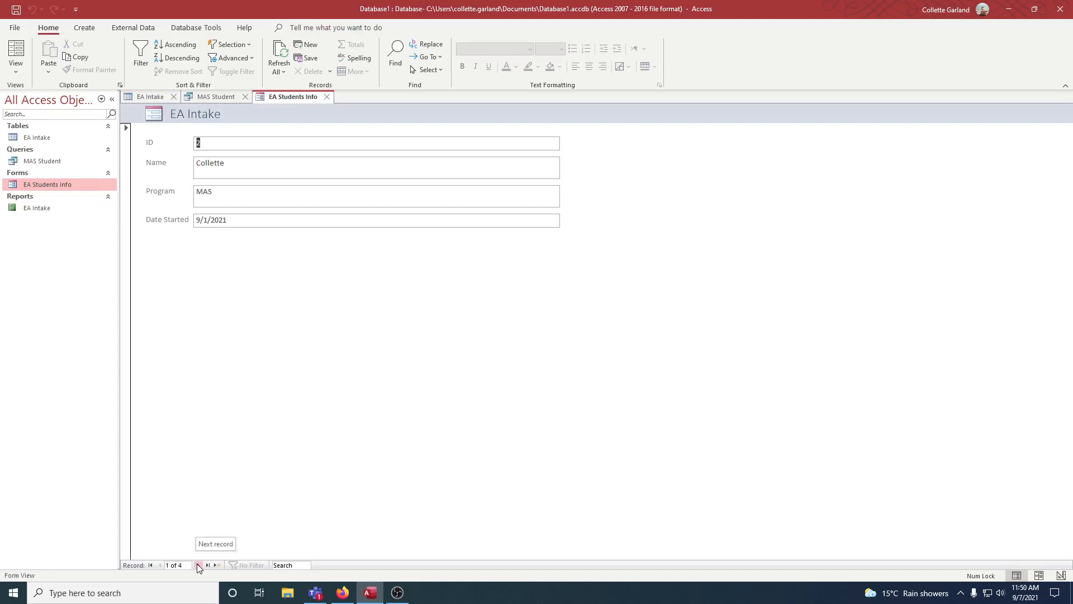
click(199, 565)
click(199, 566)
click(198, 565)
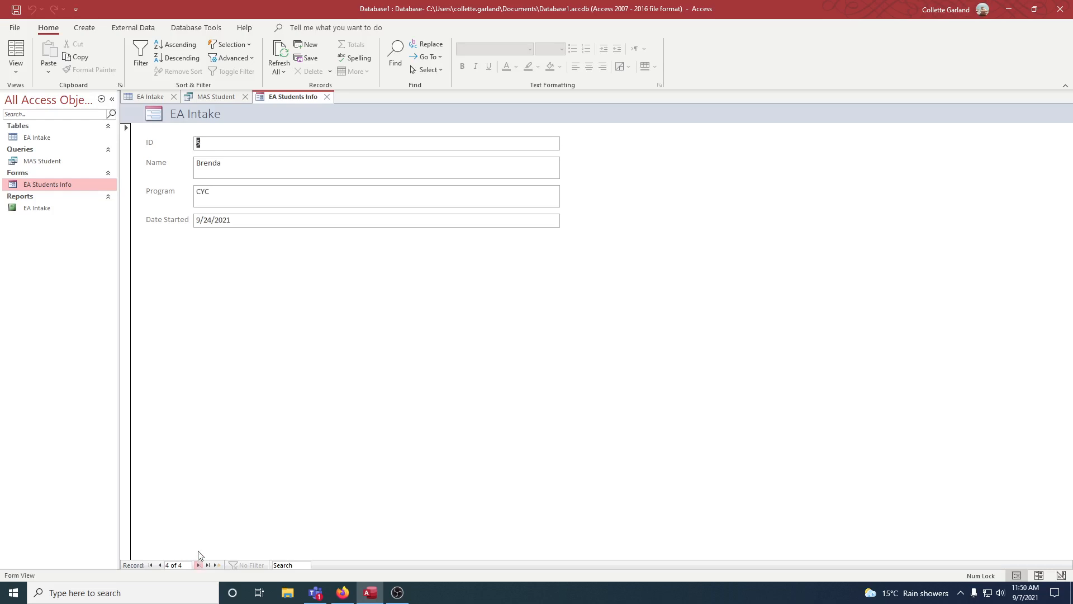
Compare the form's CYC record with the EA Intake table, and reopen the EA Intake report to check it there.
click(149, 96)
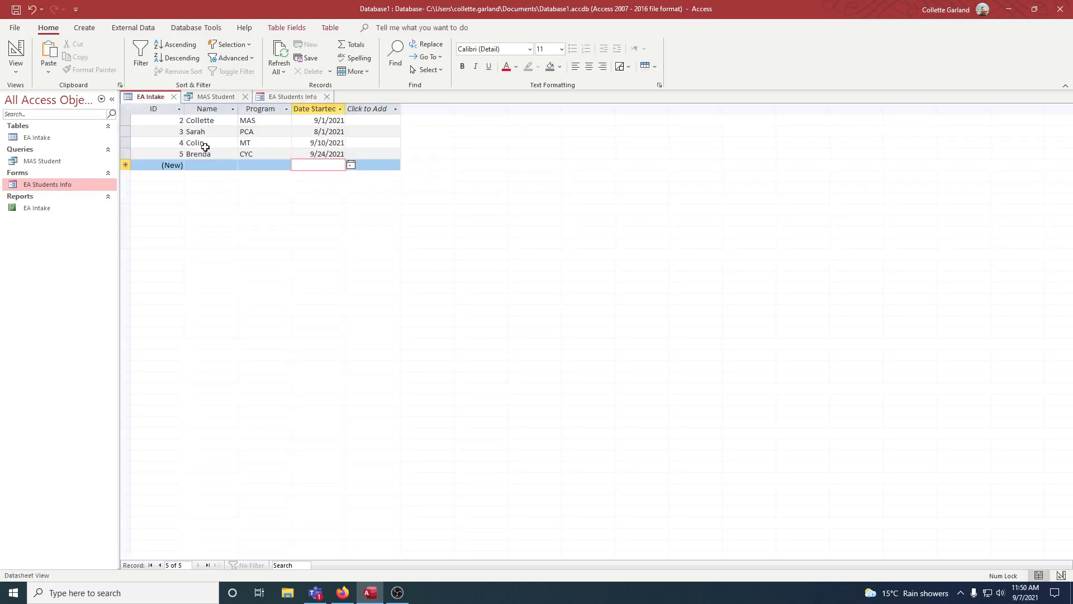
click(285, 96)
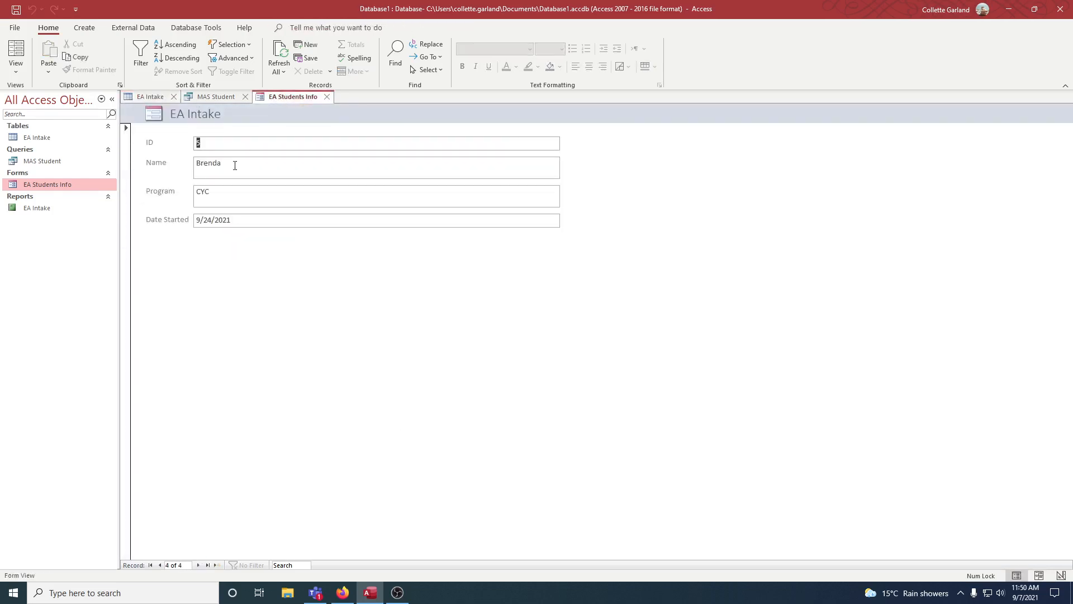
double_click(39, 209)
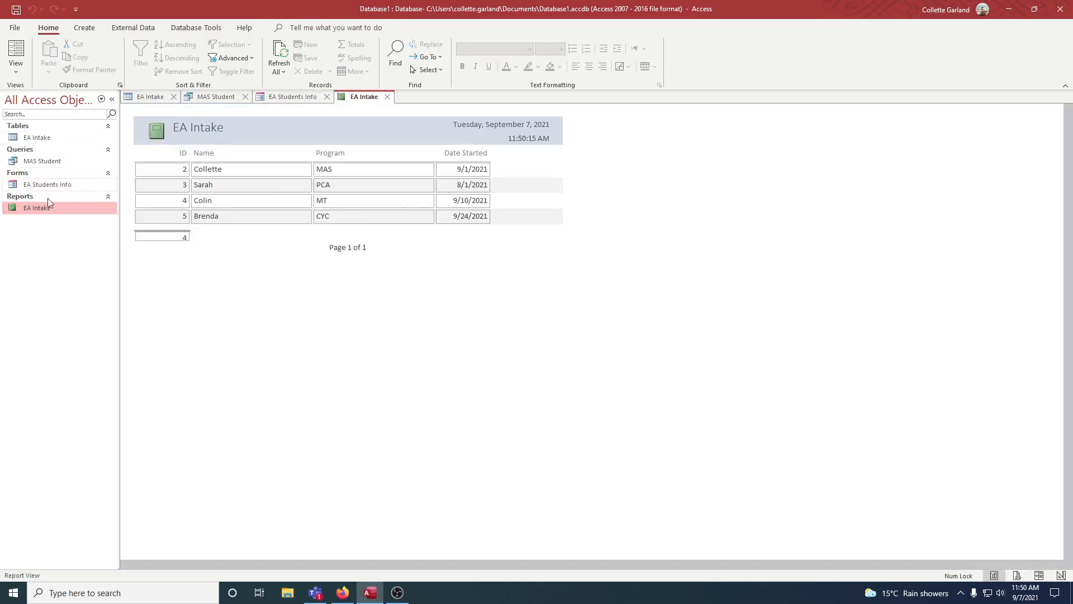
click(51, 160)
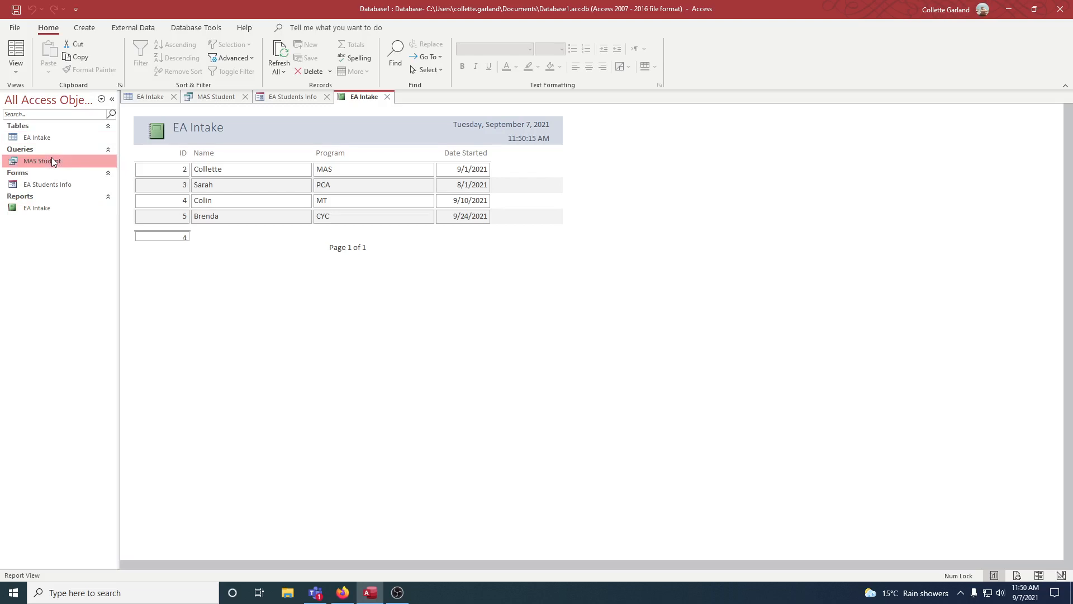
Inspect the MAS Student query's "MAS" criterion for the Program field in its design, and run the query again.
double_click(51, 160)
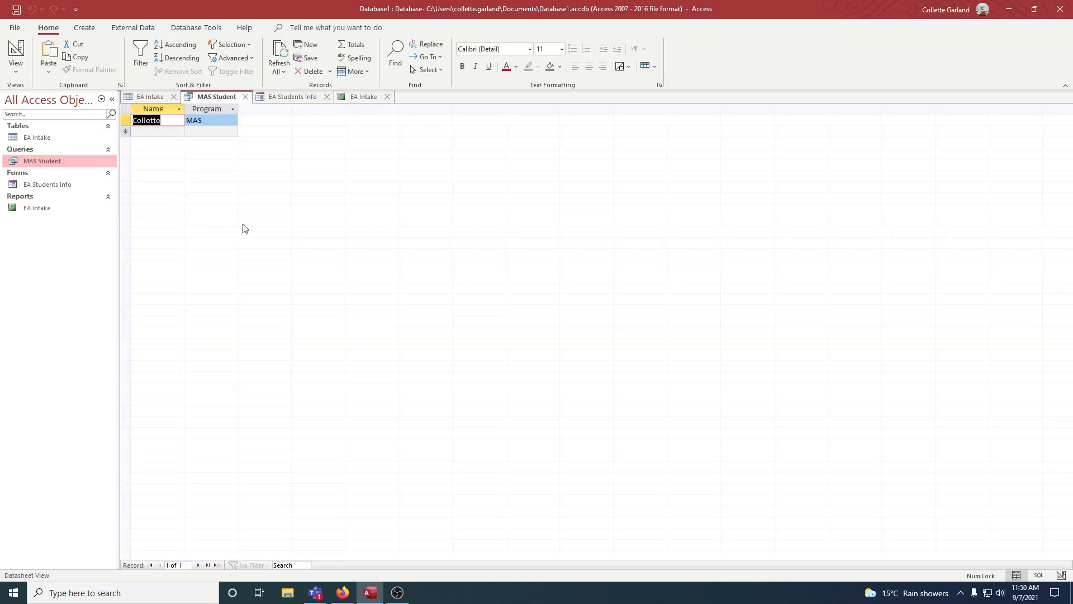
click(21, 52)
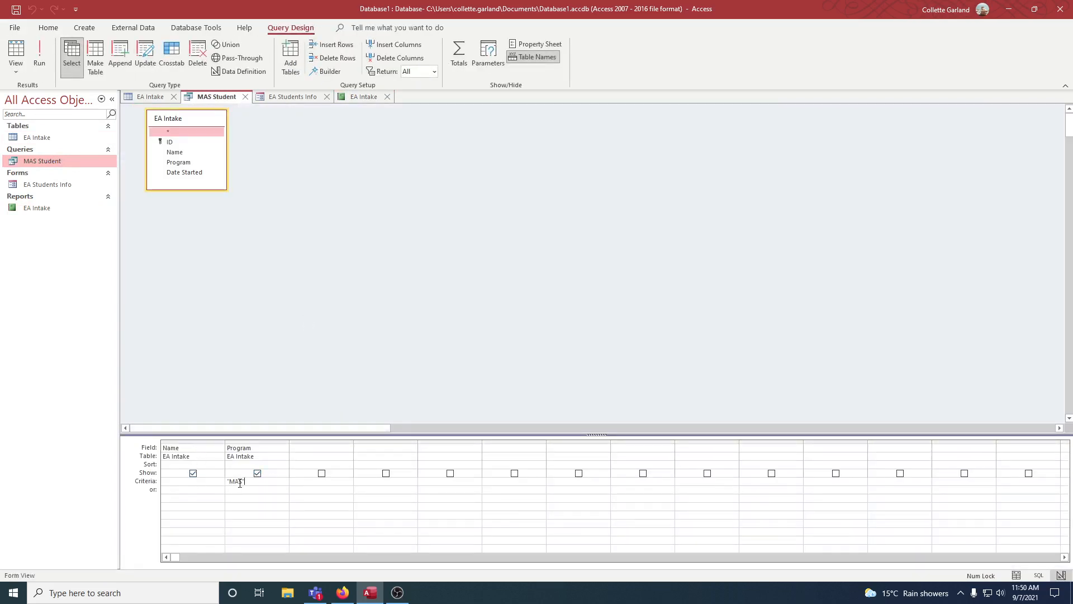
click(39, 63)
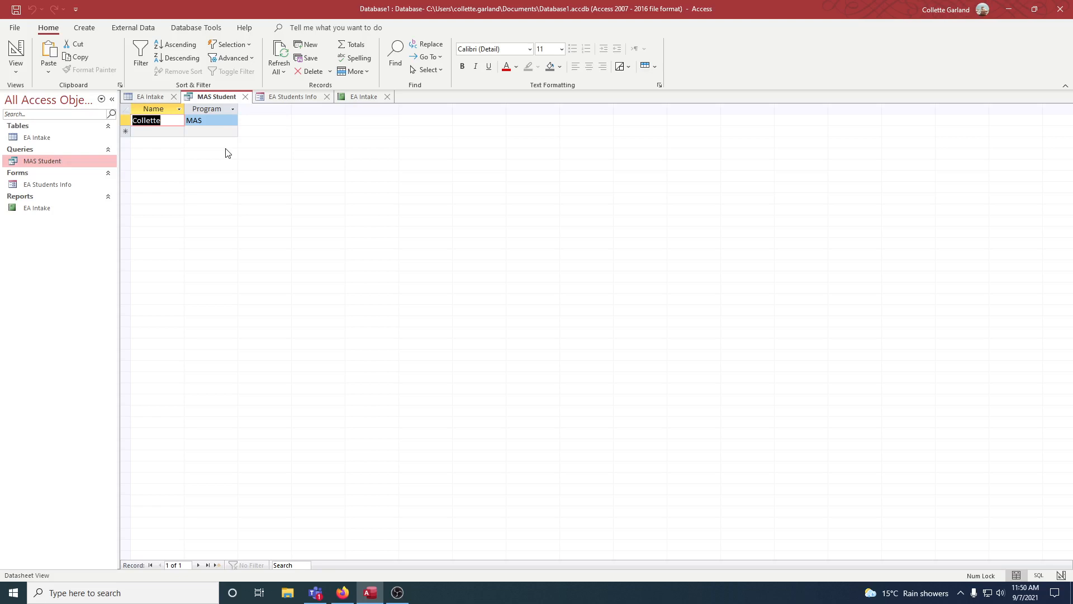
Survey the commands for creating objects, importing external data from files or databases, and managing the database.
click(85, 32)
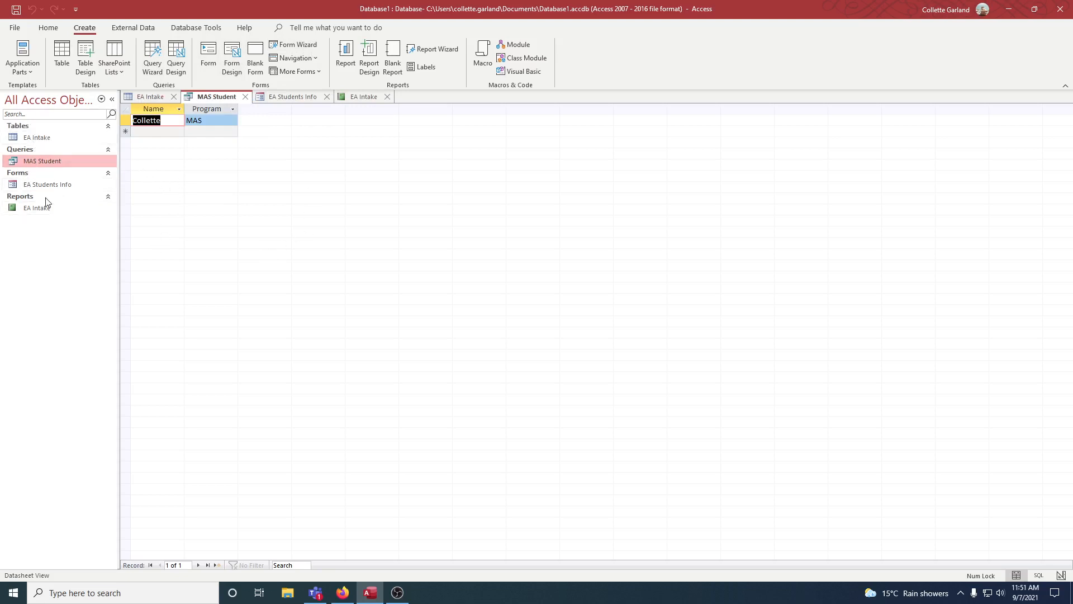
click(154, 31)
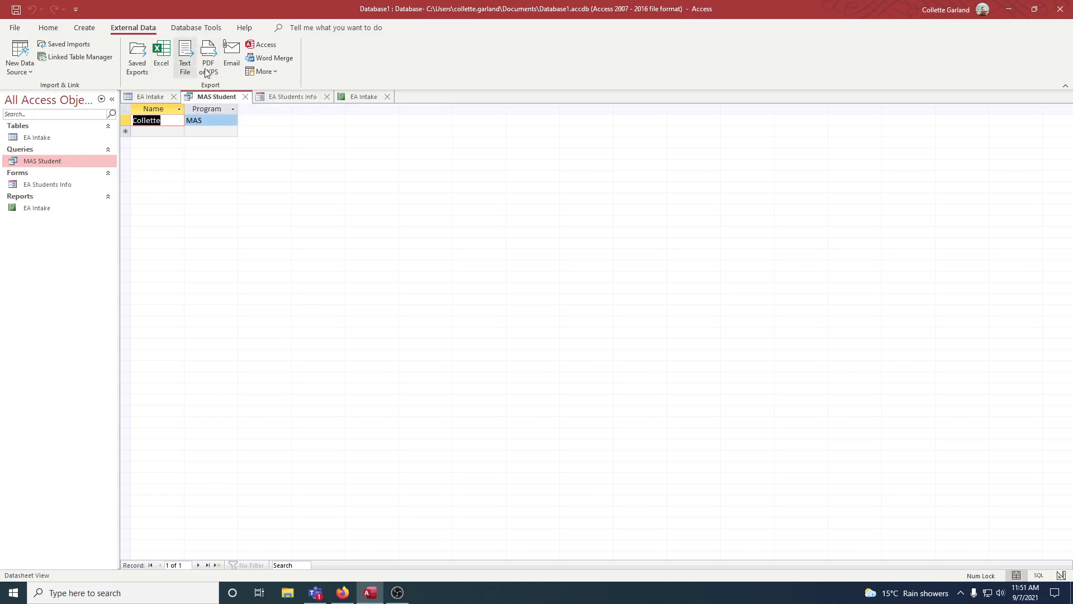
click(33, 69)
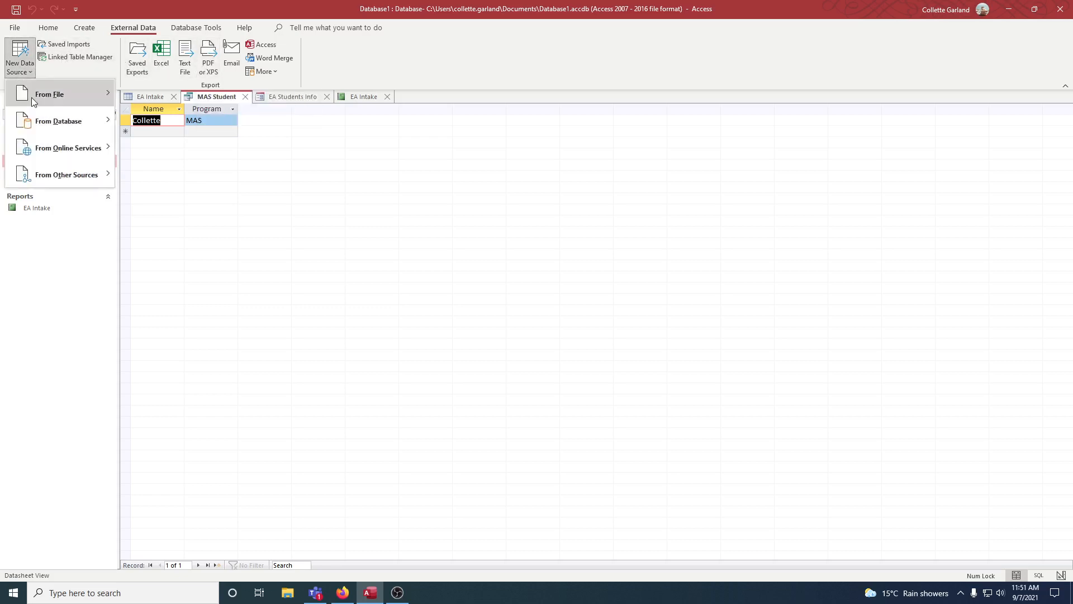
mouse_move(32, 97)
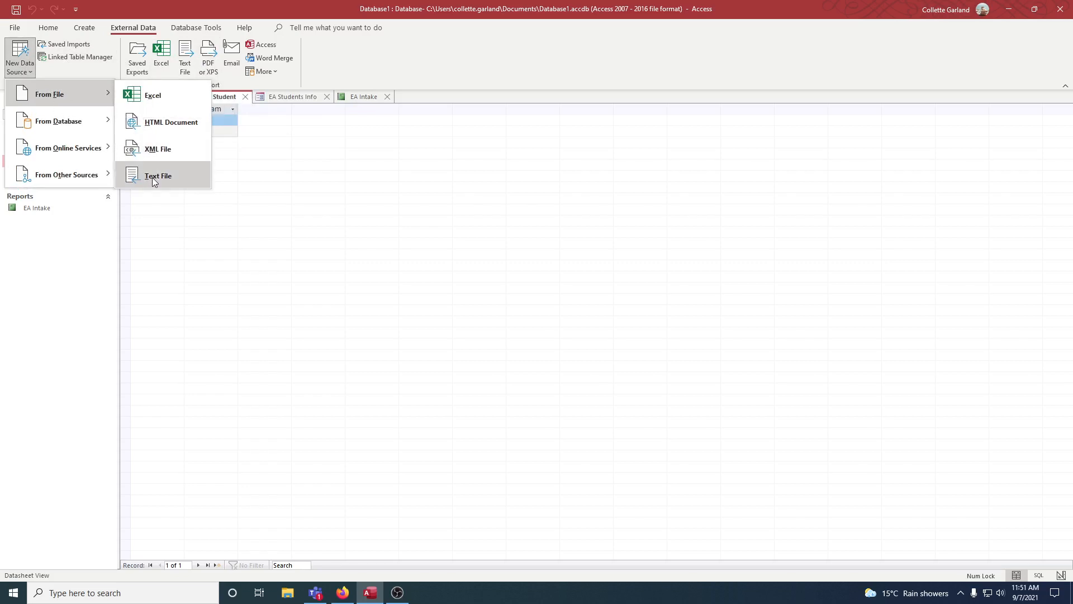
mouse_move(95, 135)
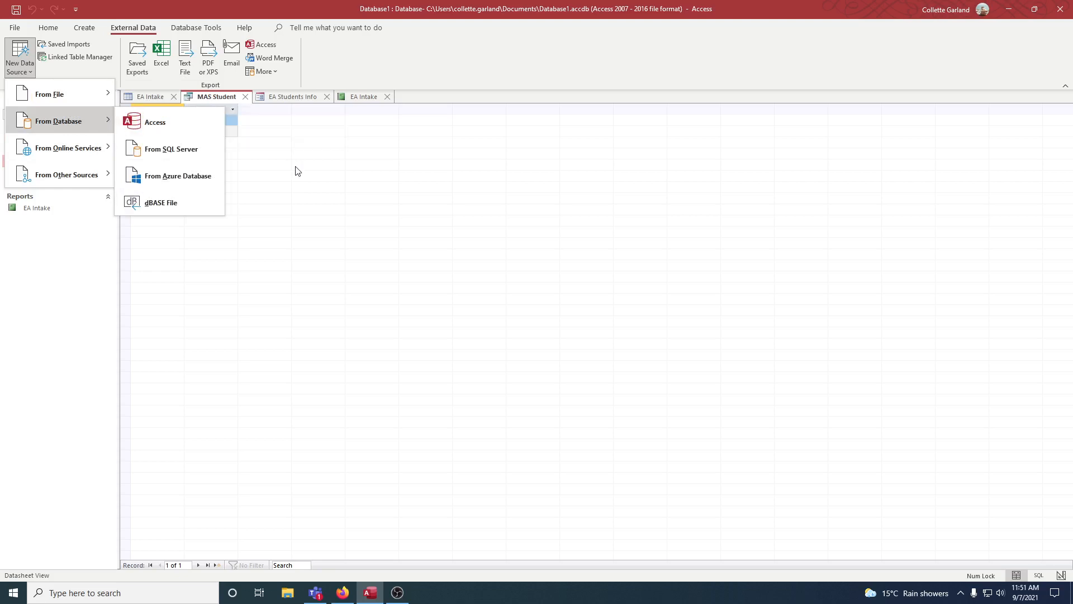
click(298, 187)
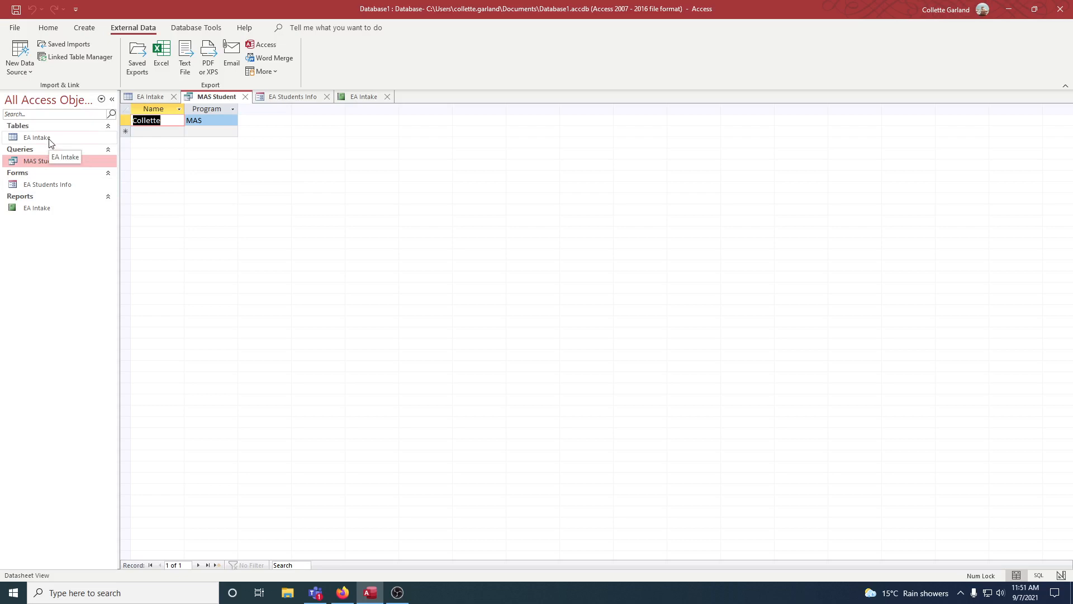
click(205, 32)
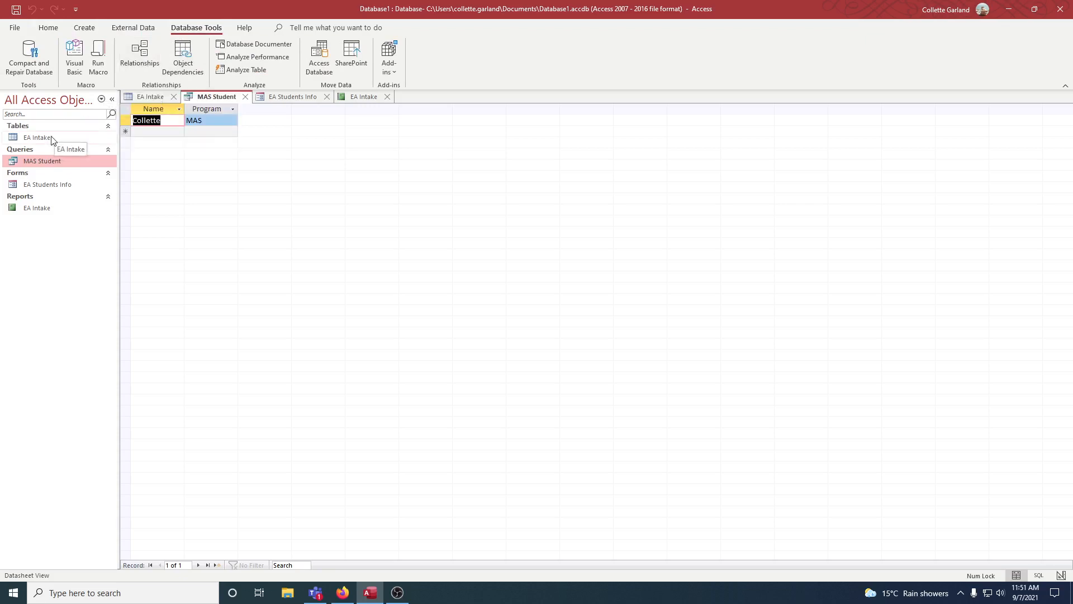
click(49, 27)
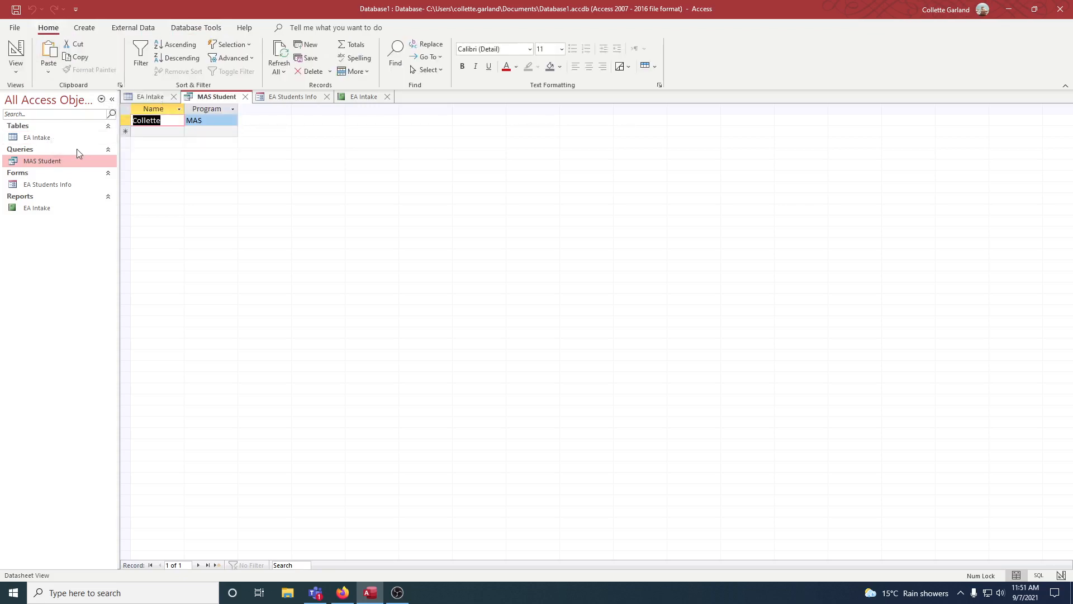